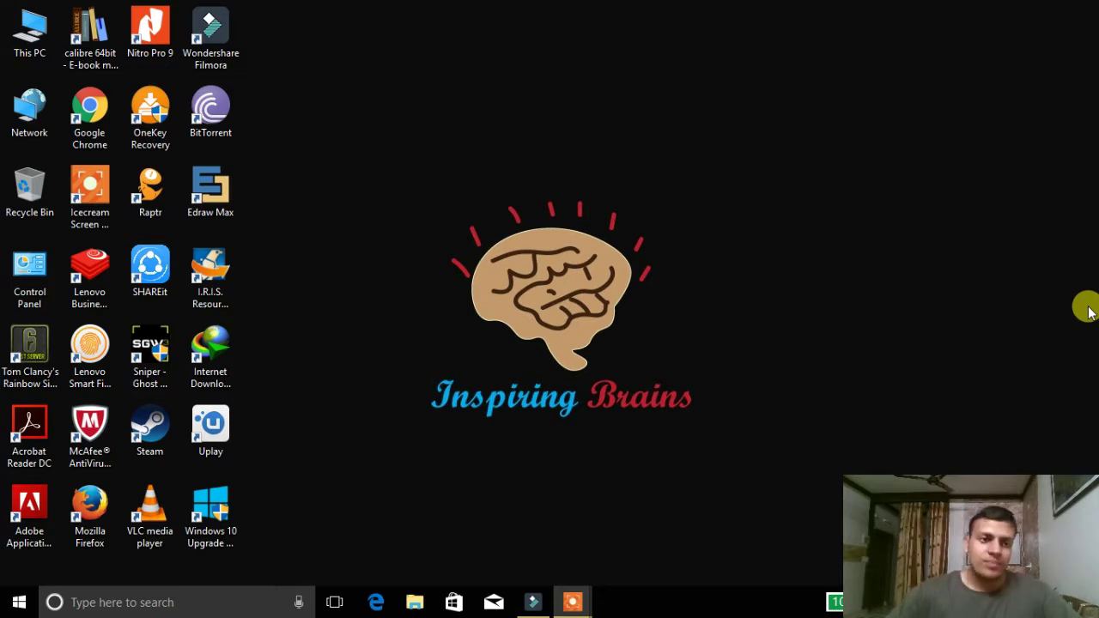
Step: Launch Word 2016 from the Start menu's W section, maximize it, and open a blank document
{"action": "left_click", "coordinate": [19, 602]}
{"action": "scroll", "coordinate": [51, 549], "scroll_direction": "down", "scroll_amount": 1}
{"action": "left_click", "coordinate": [115, 511]}
{"action": "left_click", "coordinate": [120, 497]}
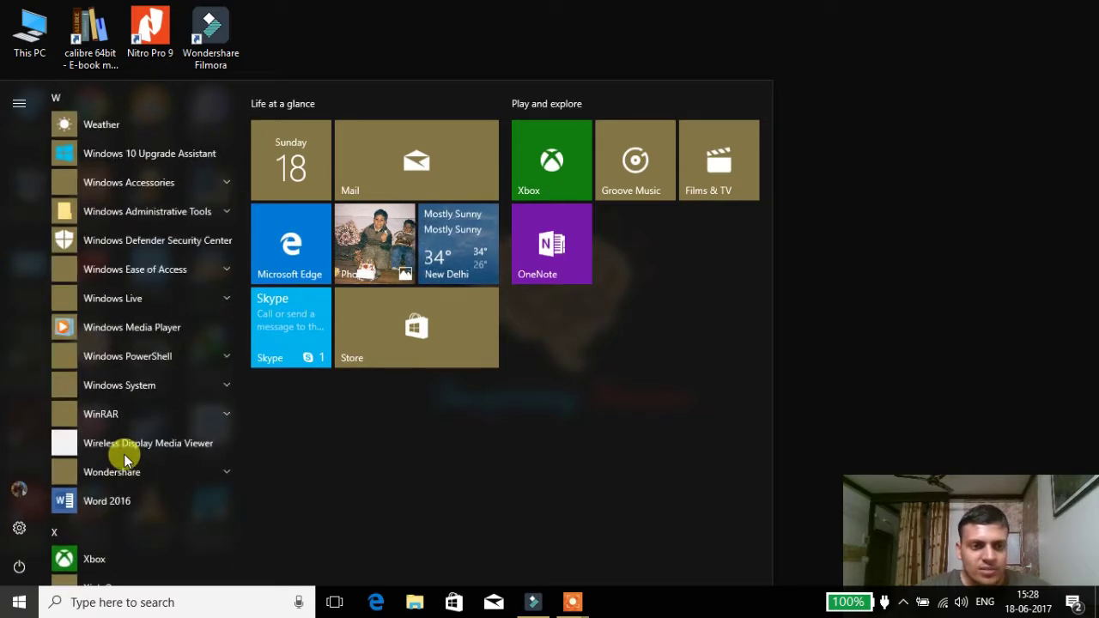
{"action": "left_click", "coordinate": [118, 502]}
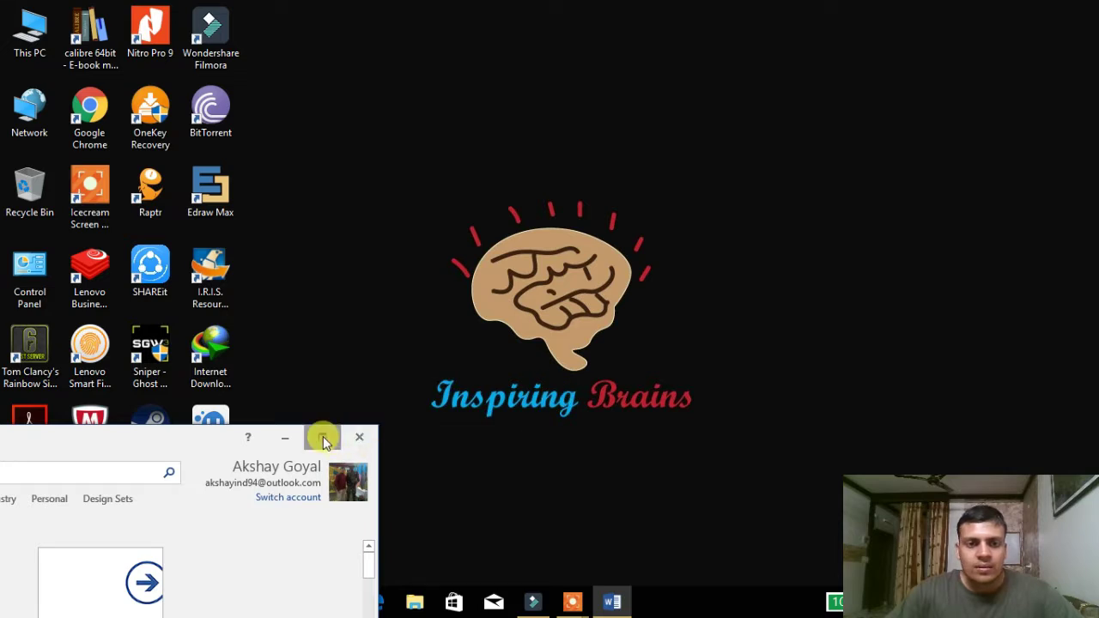
{"action": "left_click", "coordinate": [322, 437]}
{"action": "left_click", "coordinate": [429, 232]}
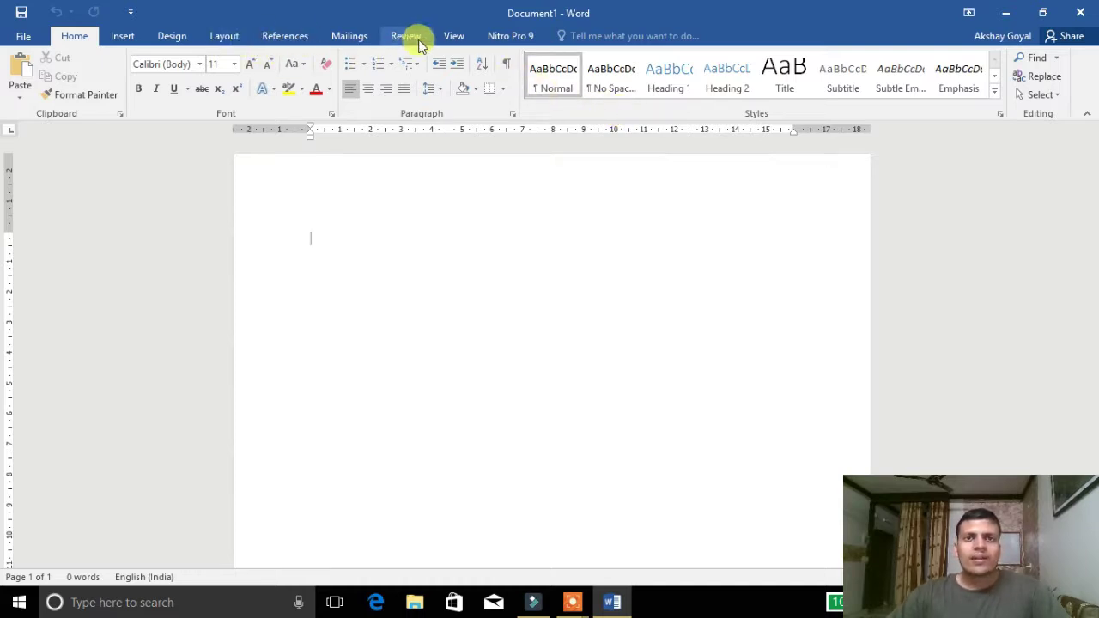
Step: Show the Design tab commands for the blank document
{"action": "left_click", "coordinate": [189, 37]}
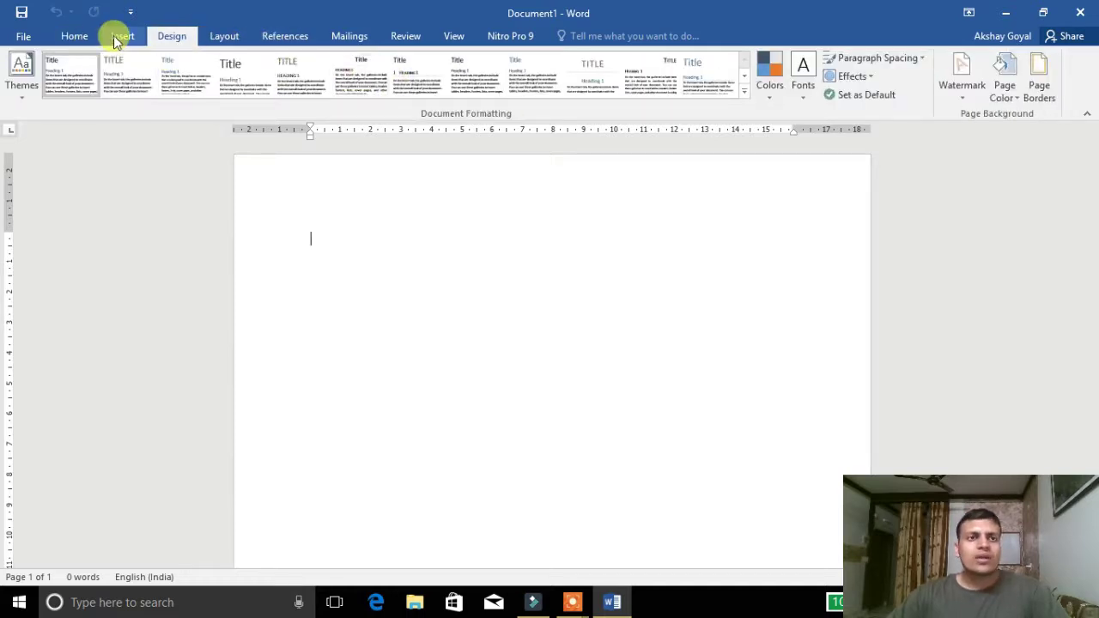
{"action": "scroll", "coordinate": [210, 83], "scroll_direction": "up", "scroll_amount": 1}
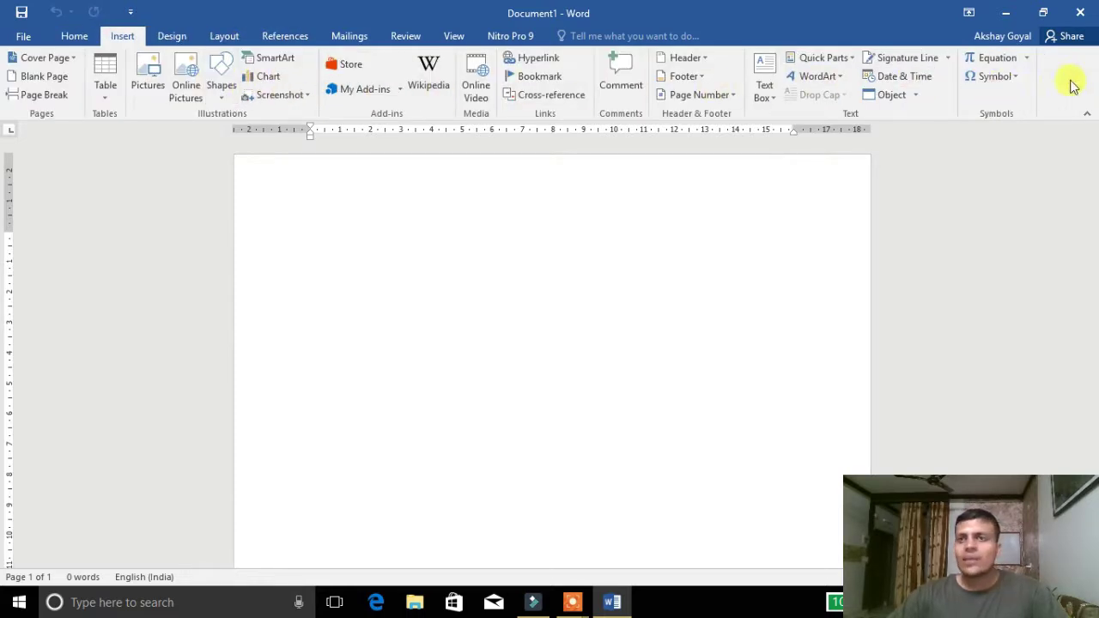
Step: Open Backstage and look over the Info page and the New document templates
{"action": "left_click", "coordinate": [34, 42]}
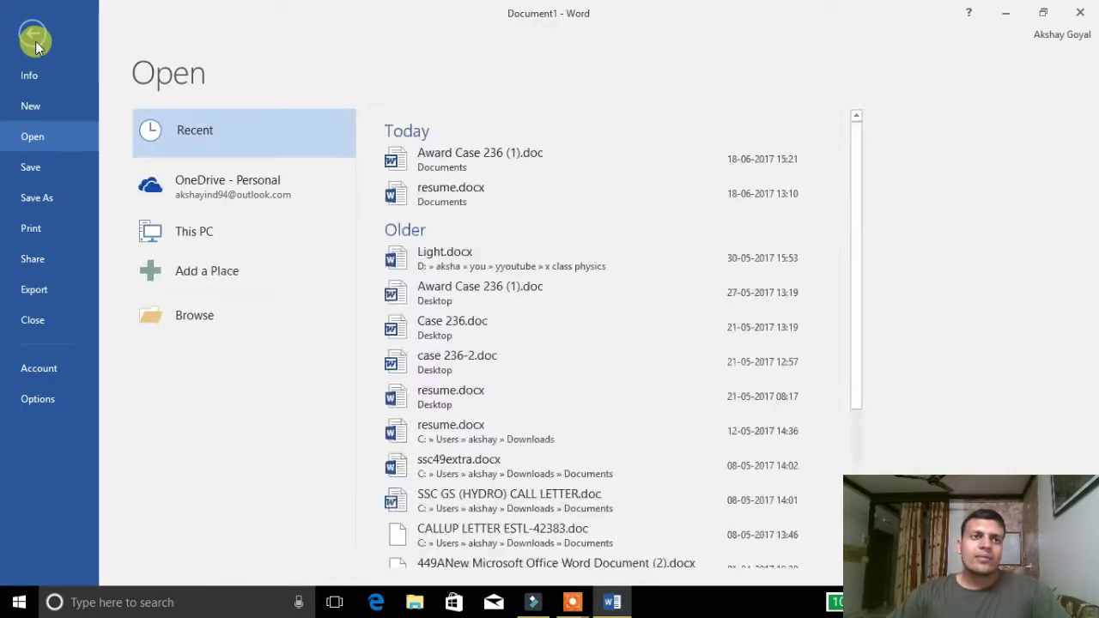
{"action": "left_click", "coordinate": [35, 41]}
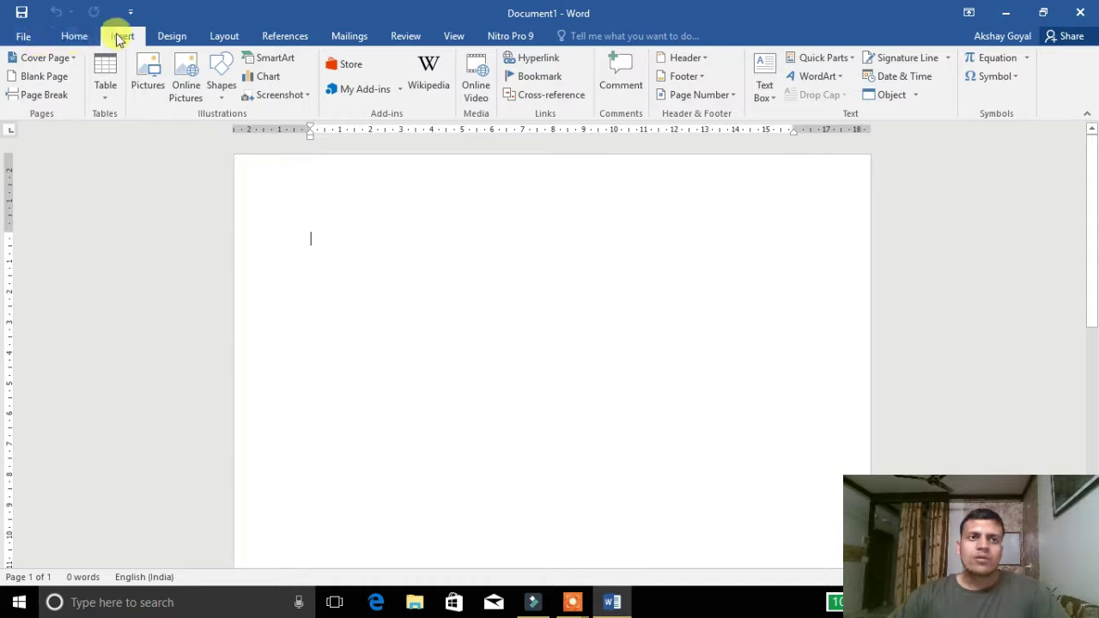
{"action": "left_click", "coordinate": [33, 36]}
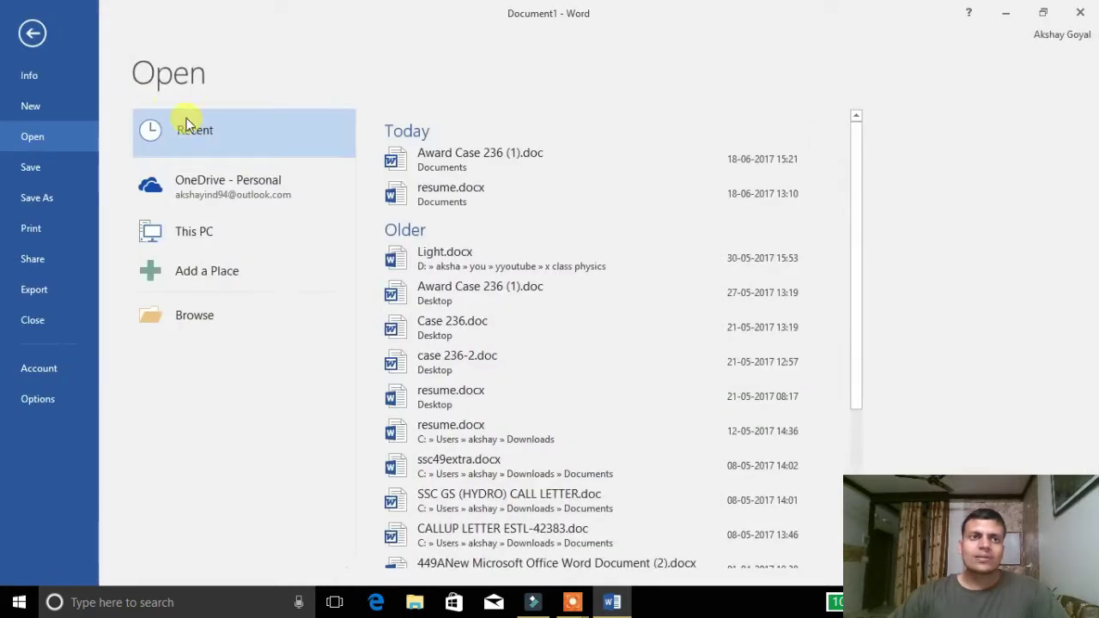
{"action": "left_click", "coordinate": [74, 84]}
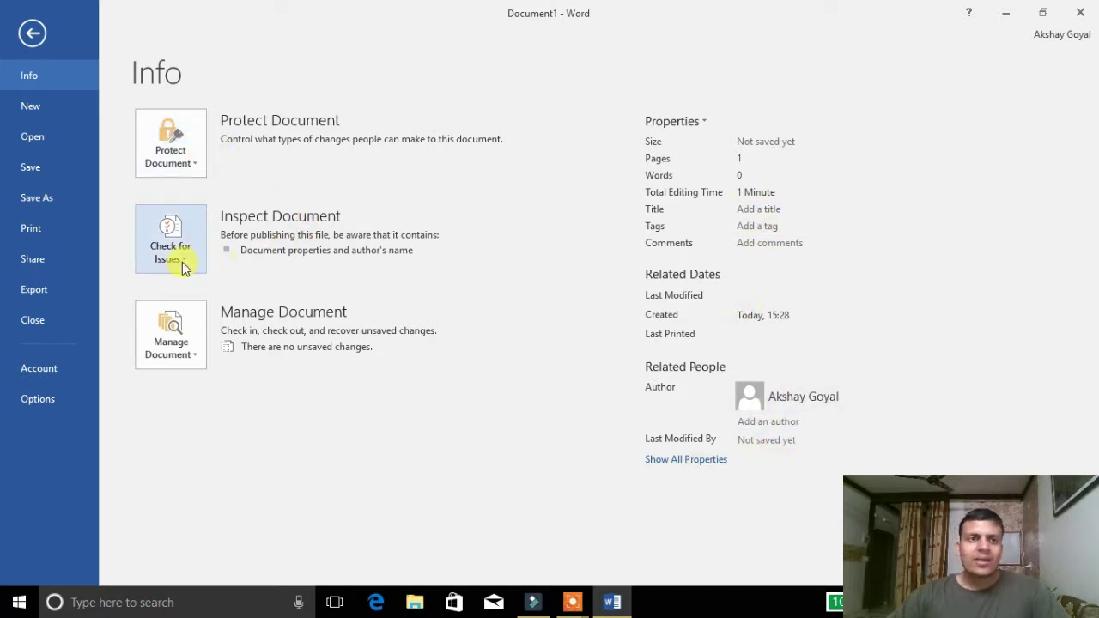
{"action": "left_click", "coordinate": [41, 105]}
{"action": "scroll", "coordinate": [1026, 291], "scroll_direction": "down", "scroll_amount": 2}
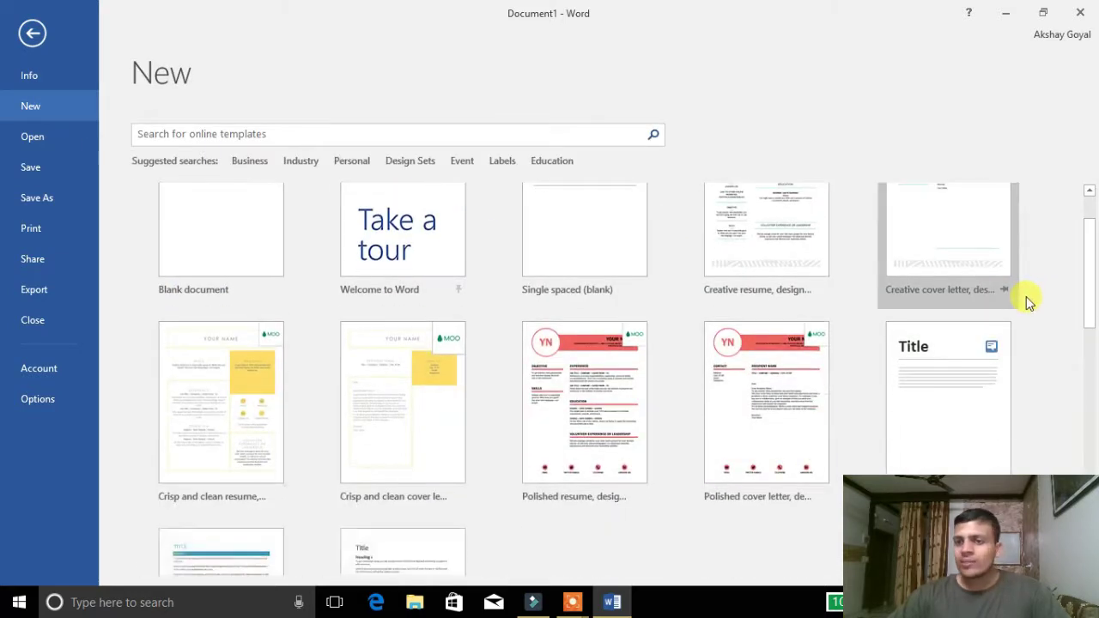
Step: On the Open page, list OneDrive and This PC Documents, browse, then close the file browser
{"action": "left_click", "coordinate": [51, 152]}
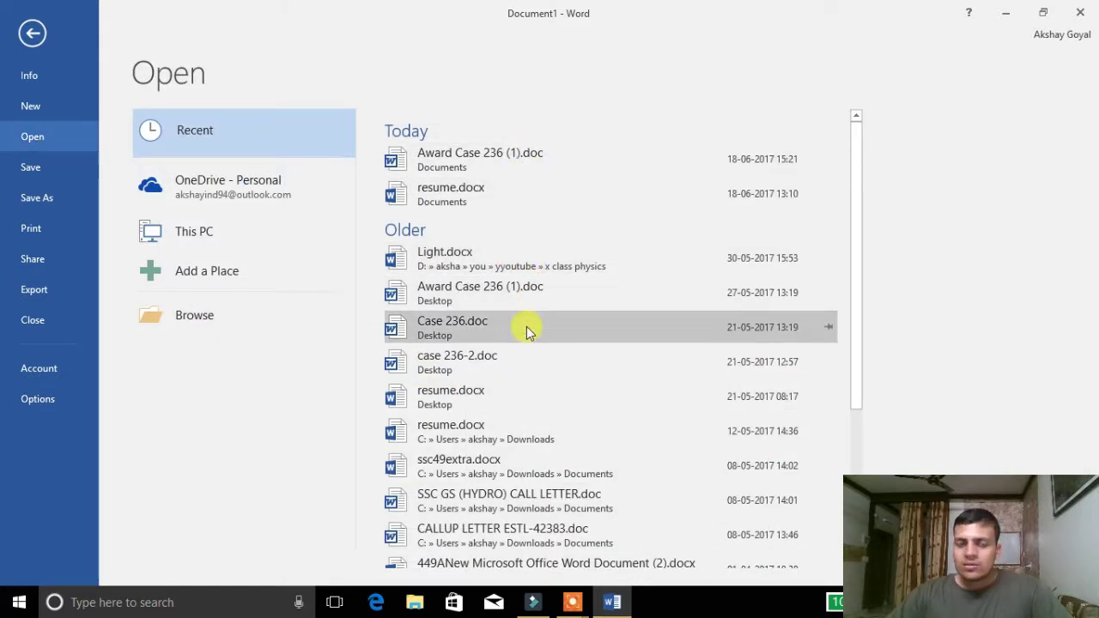
{"action": "left_click", "coordinate": [247, 210]}
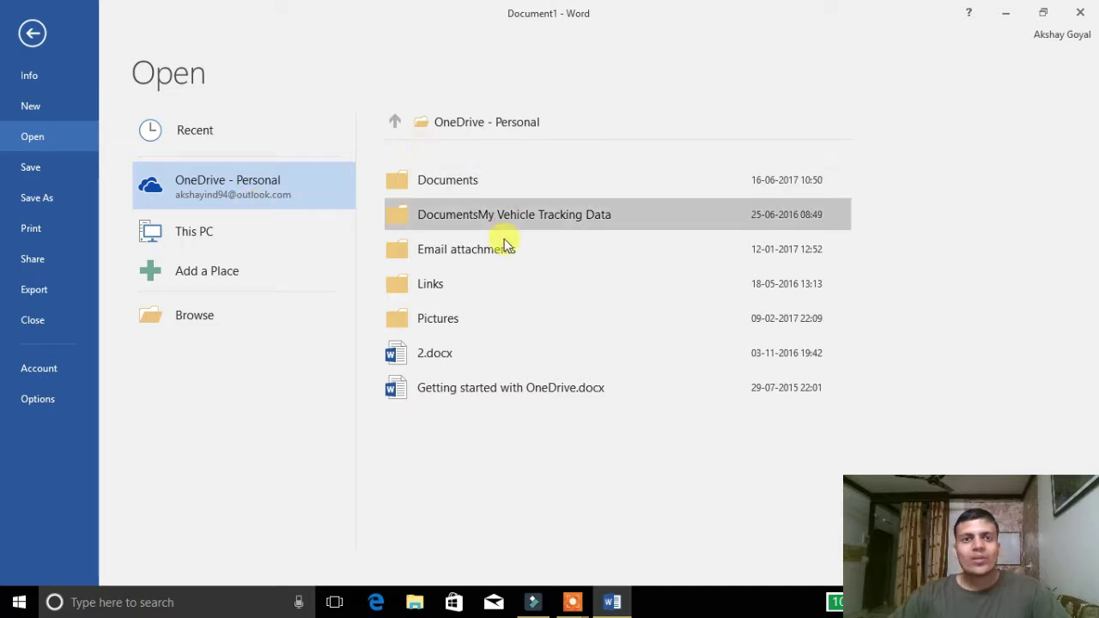
{"action": "left_click", "coordinate": [246, 246]}
{"action": "scroll", "coordinate": [614, 271], "scroll_direction": "down", "scroll_amount": 3}
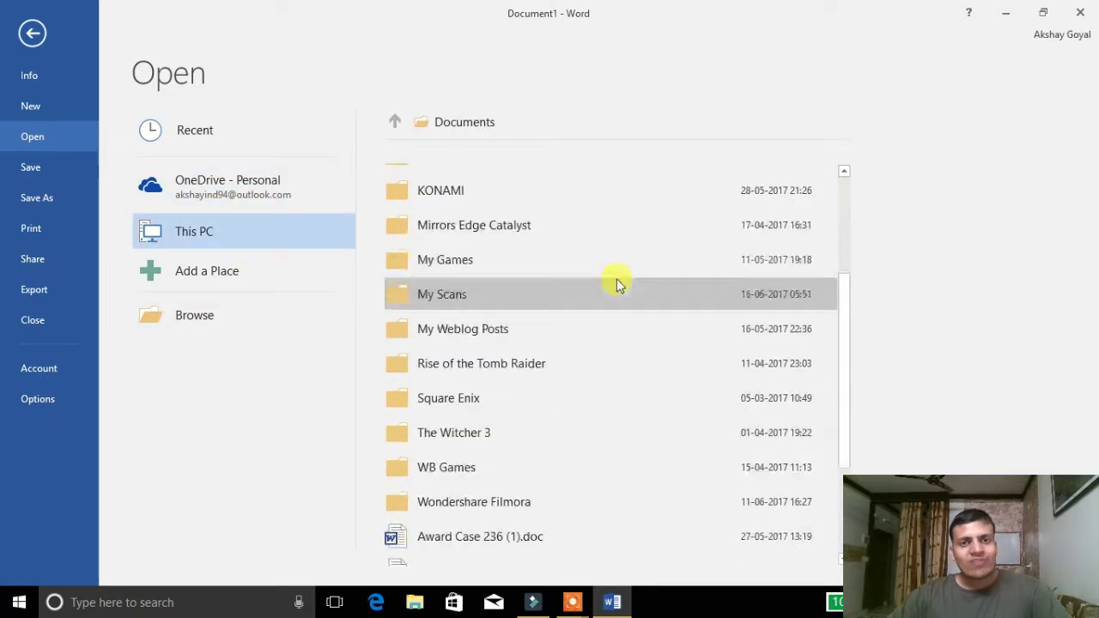
{"action": "scroll", "coordinate": [616, 282], "scroll_direction": "down", "scroll_amount": 2}
{"action": "left_click", "coordinate": [273, 307]}
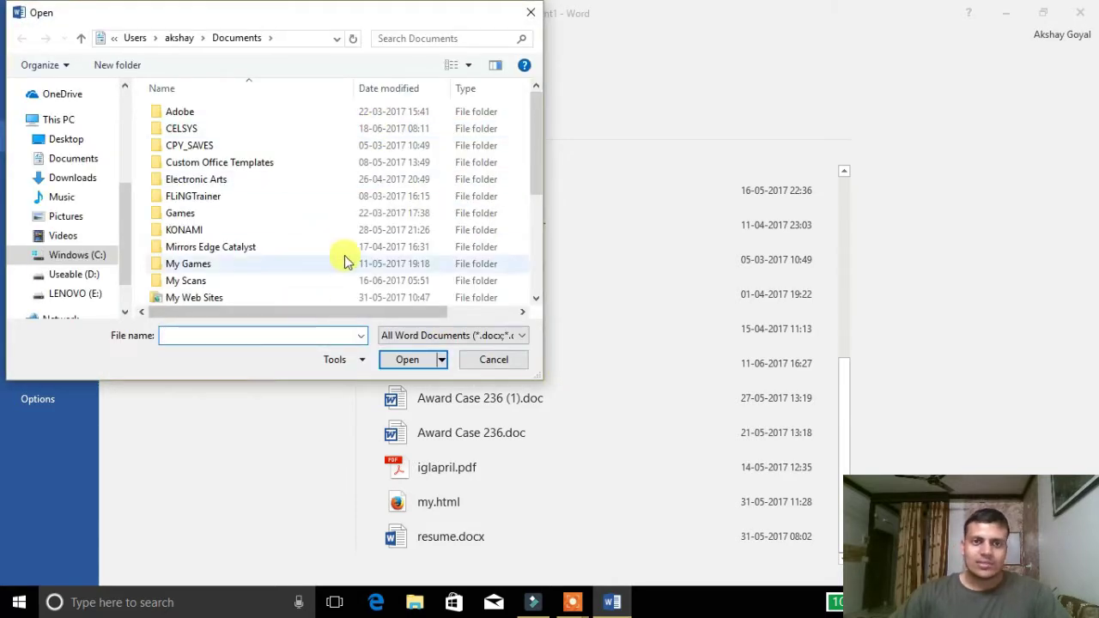
{"action": "scroll", "coordinate": [344, 255], "scroll_direction": "down", "scroll_amount": 4}
{"action": "left_click", "coordinate": [533, 15]}
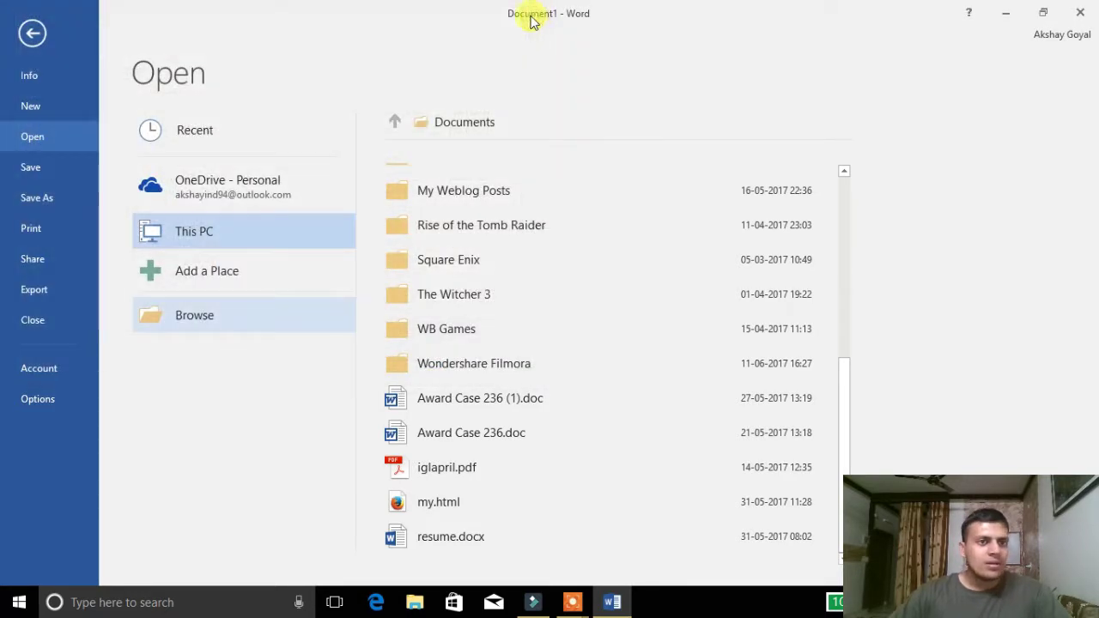
{"action": "left_click", "coordinate": [70, 170]}
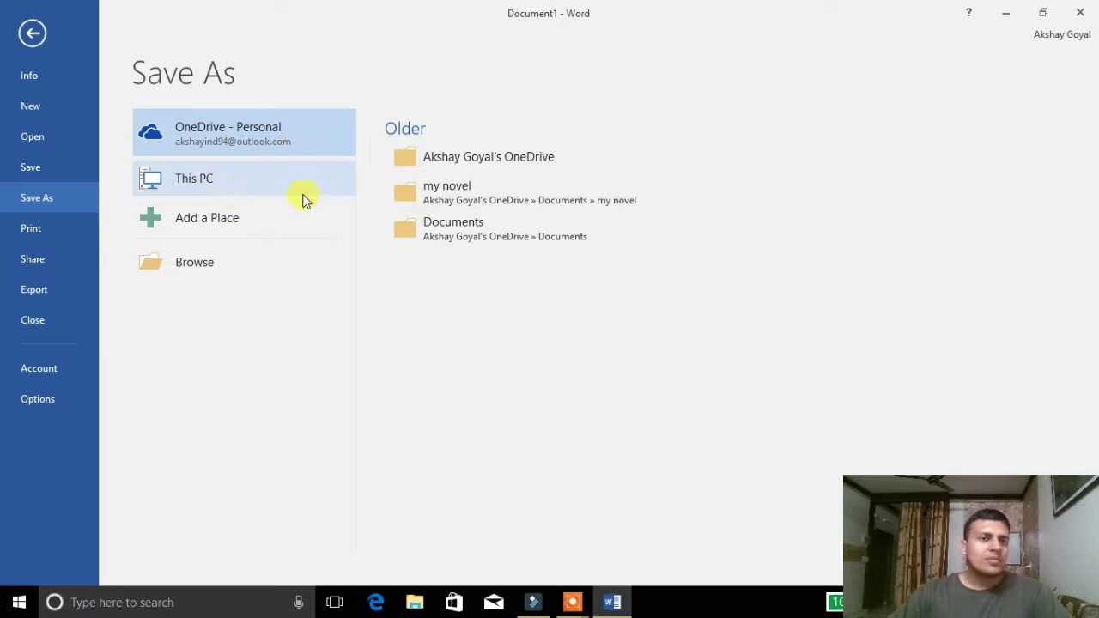
Step: Go through the Print, Share and Export pages in Backstage
{"action": "left_click", "coordinate": [59, 236]}
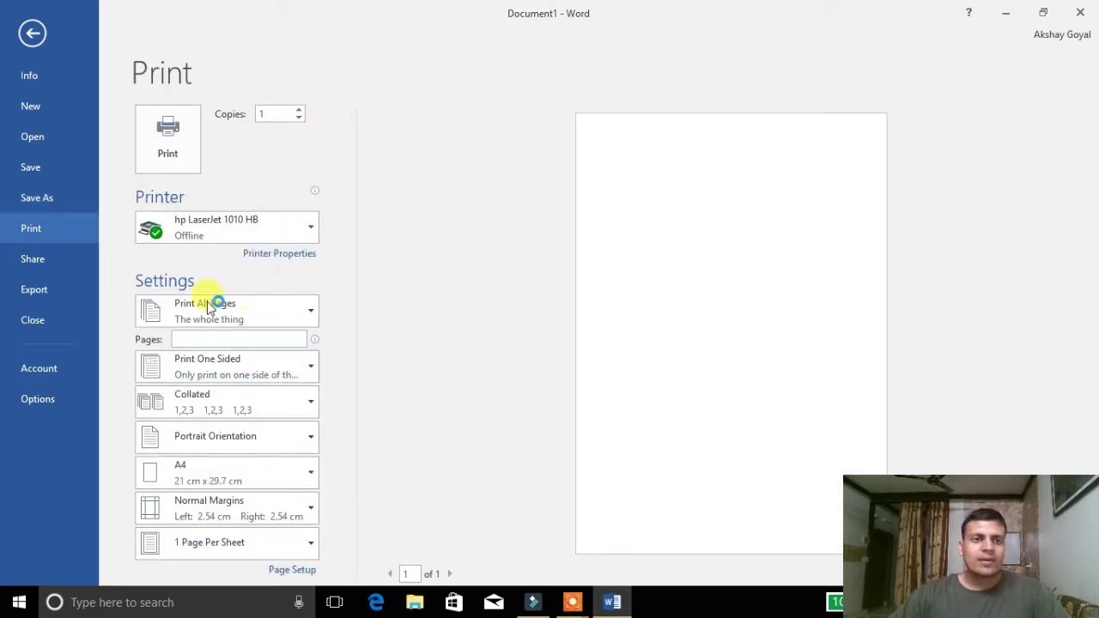
{"action": "left_click", "coordinate": [70, 271]}
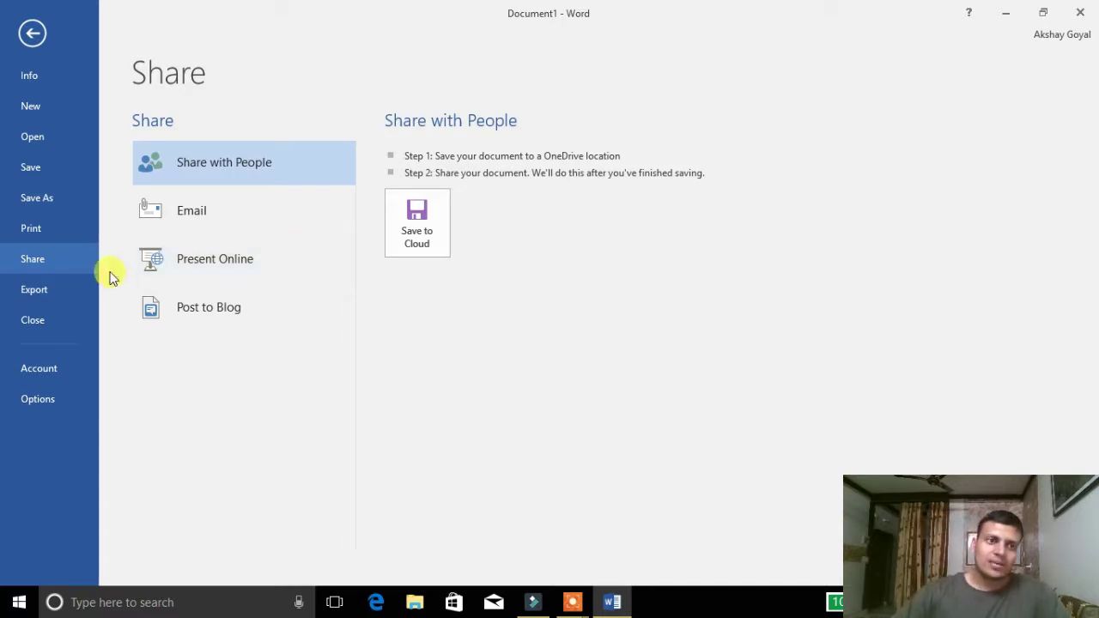
{"action": "left_click", "coordinate": [84, 288]}
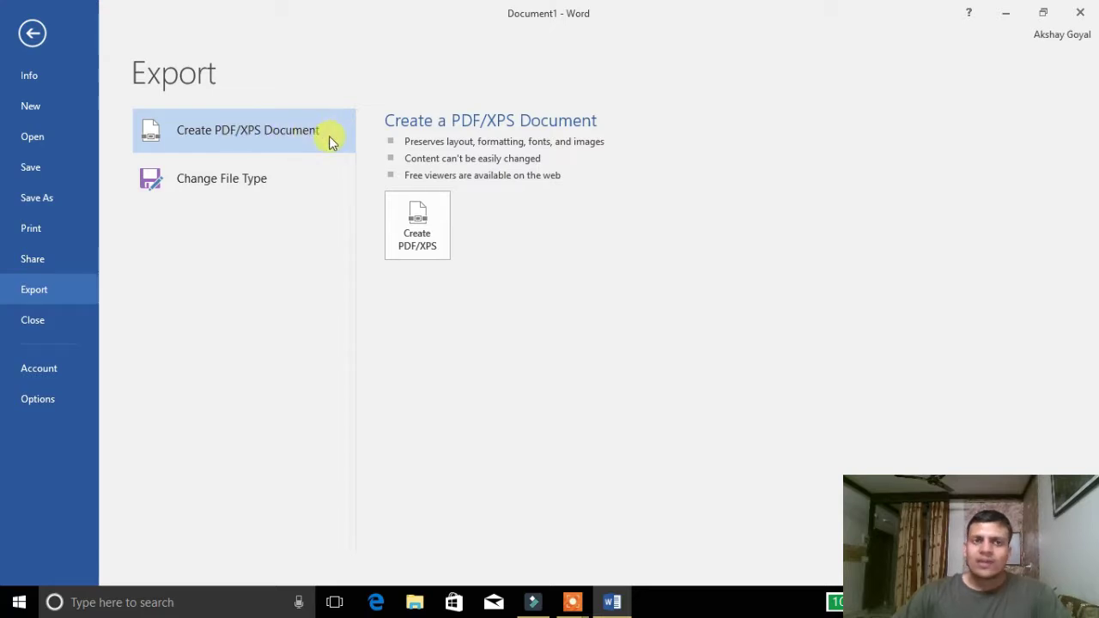
Step: List the Change File Type formats, then view the Office Professional Plus 2016 Account details
{"action": "left_click", "coordinate": [296, 176]}
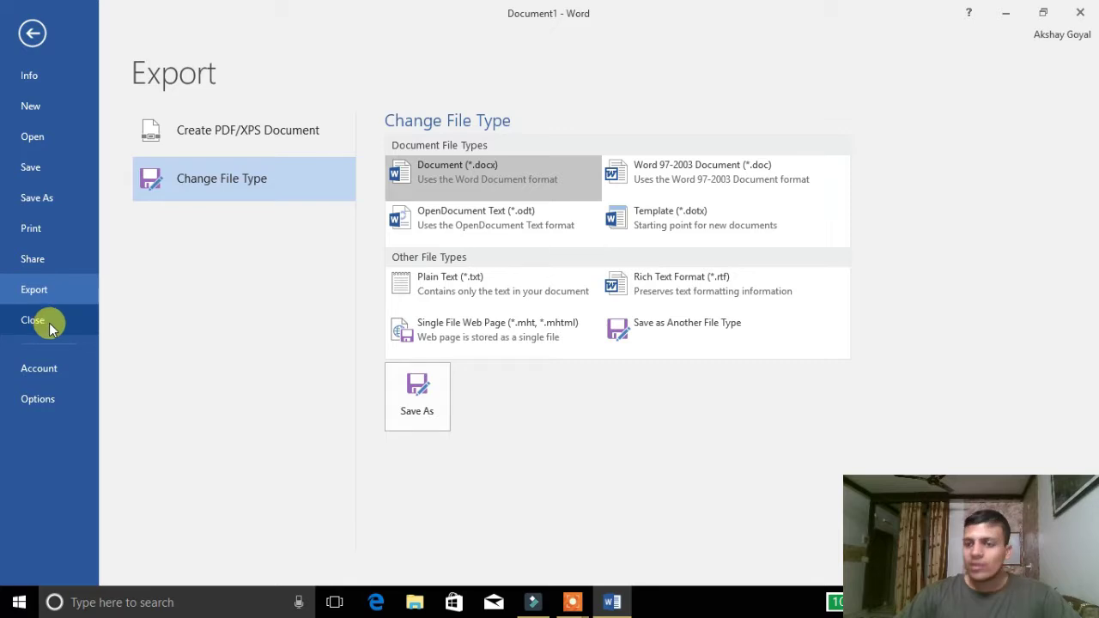
{"action": "left_click", "coordinate": [62, 370]}
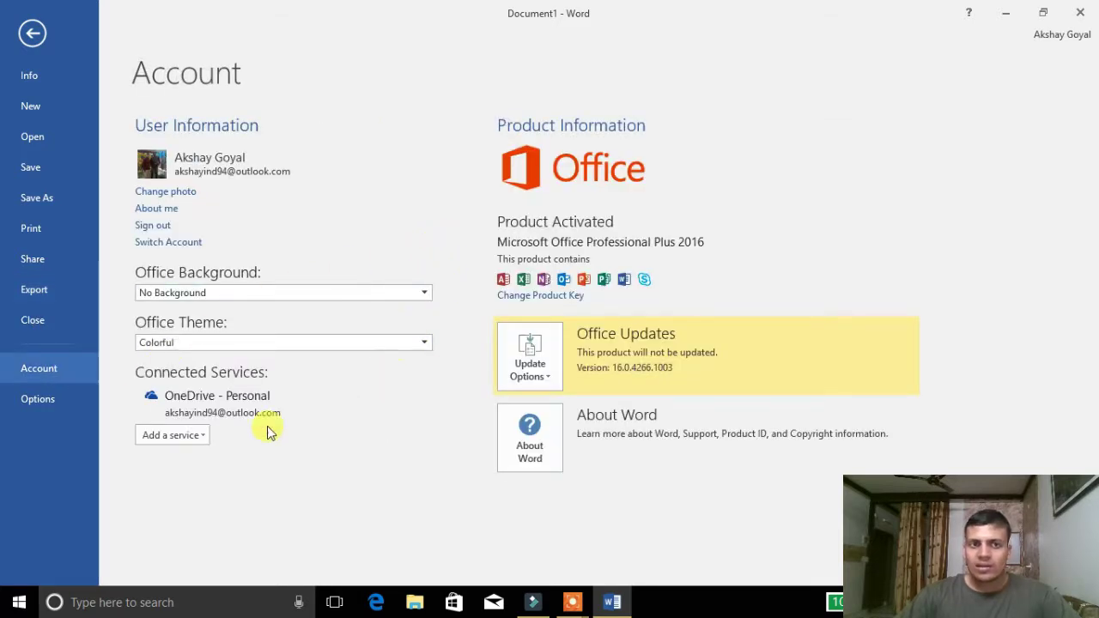
Step: Open Word Options on the General page, close it unchanged, and return to the Home tab
{"action": "left_click", "coordinate": [39, 399]}
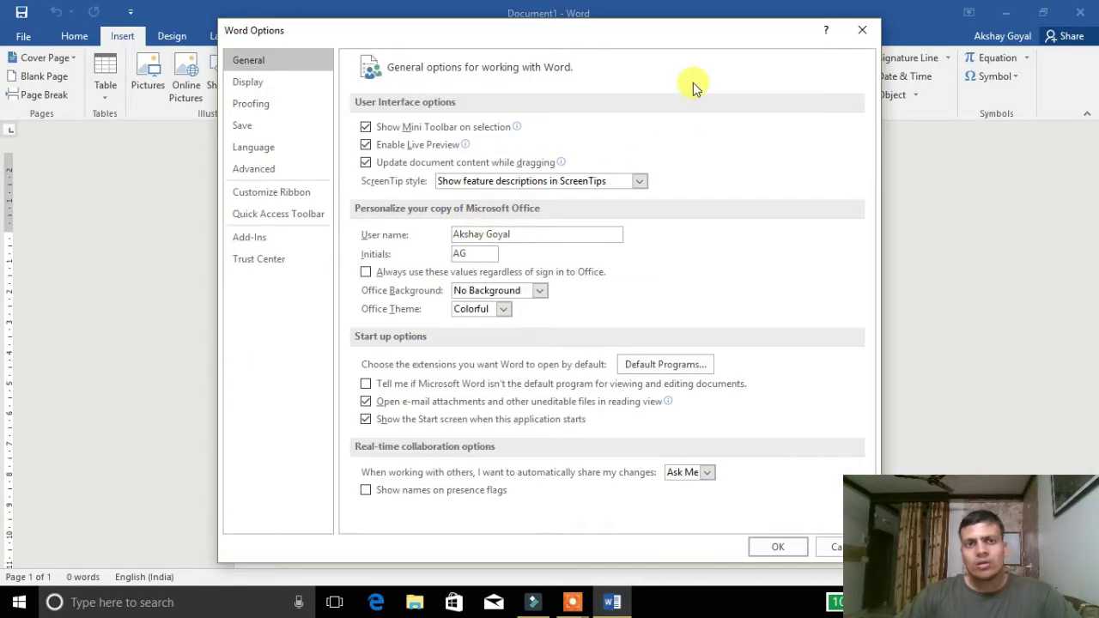
{"action": "left_click", "coordinate": [859, 33]}
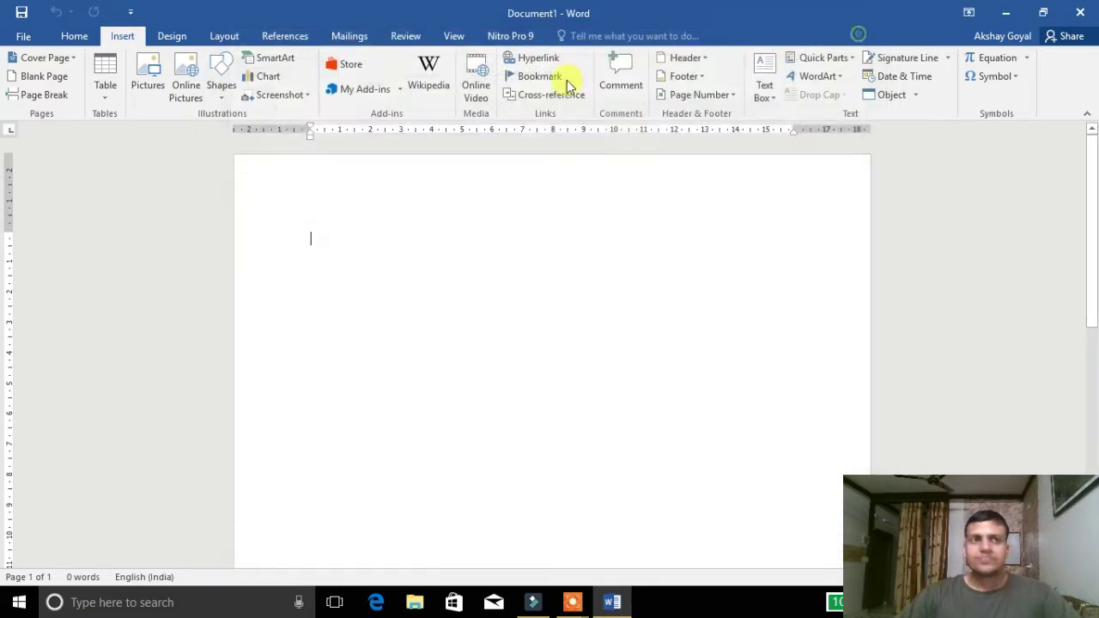
{"action": "left_click", "coordinate": [76, 38]}
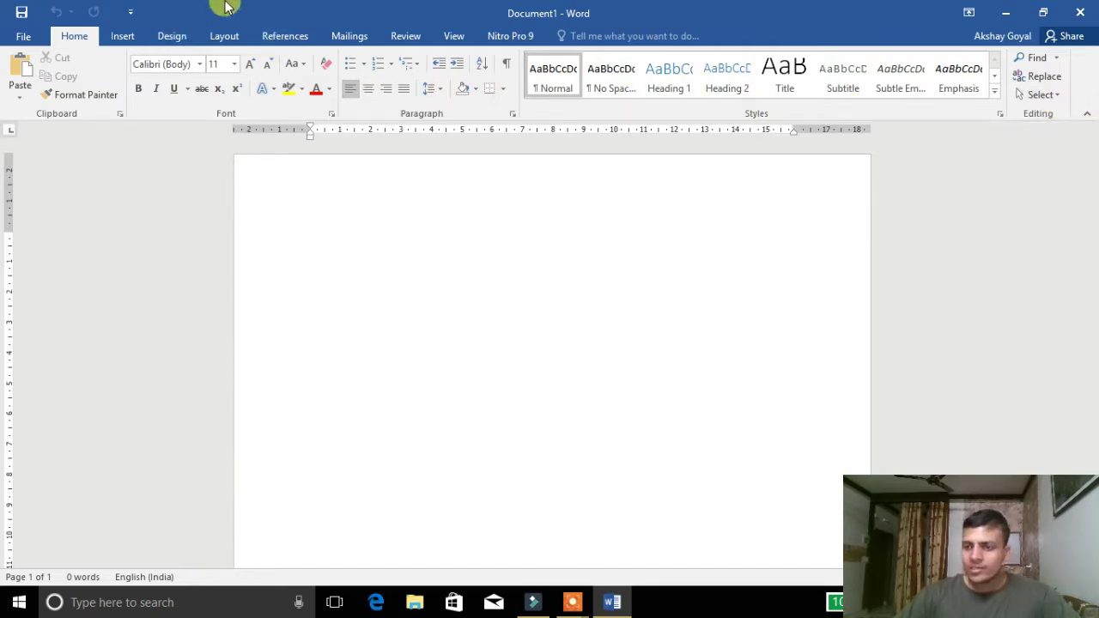
Step: Browse the Insert, Design and Layout tabs, return to Insert, and drag Word out of full screen
{"action": "left_click", "coordinate": [113, 36]}
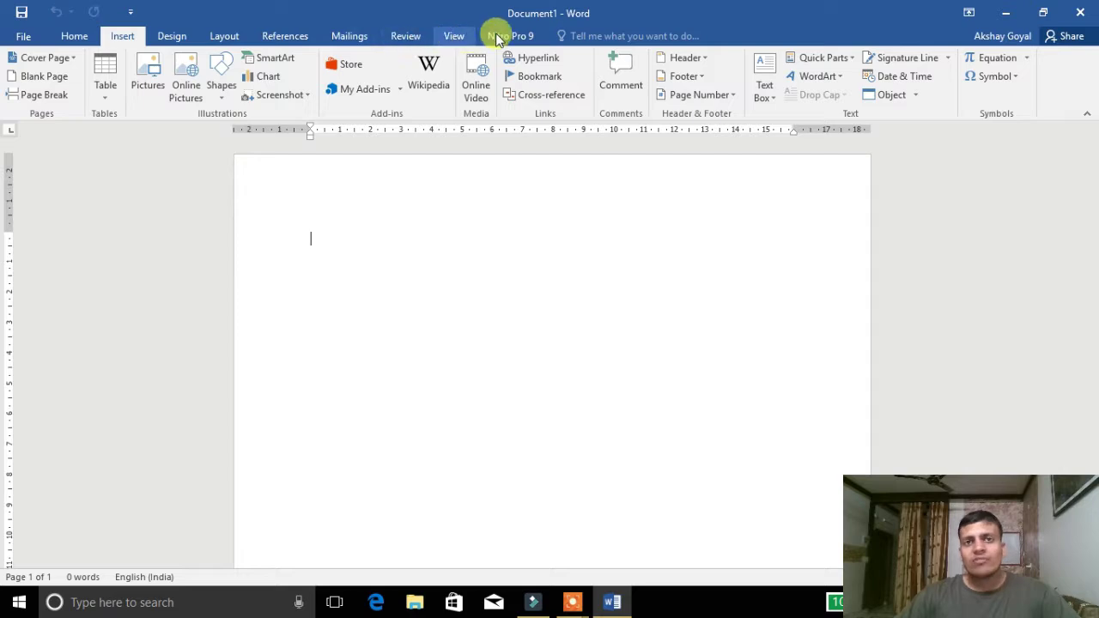
{"action": "left_click", "coordinate": [165, 36]}
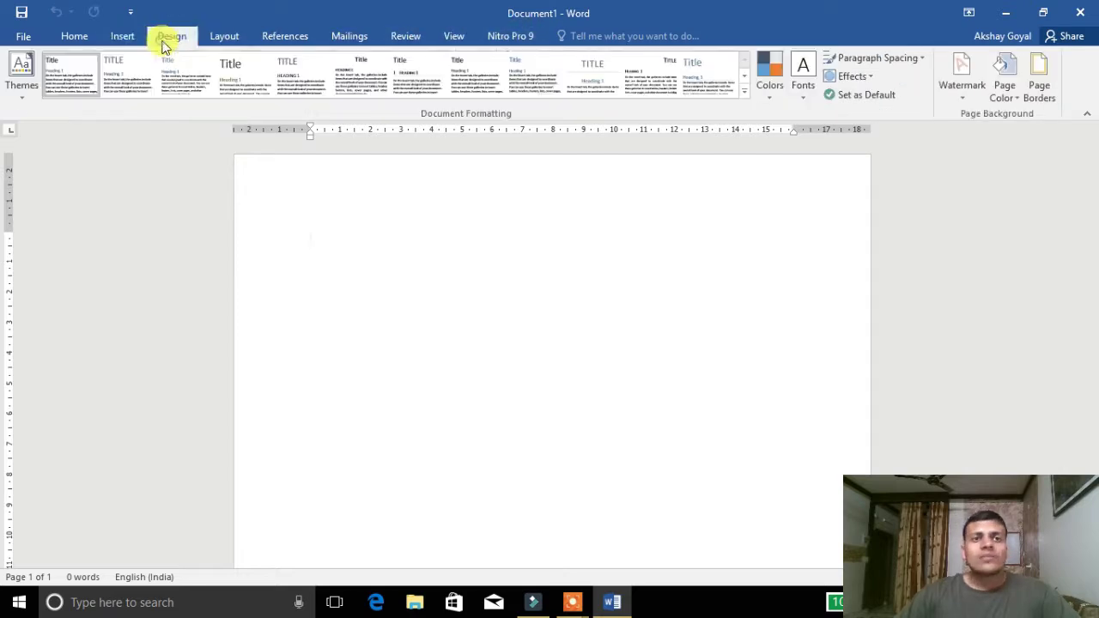
{"action": "left_click", "coordinate": [222, 37]}
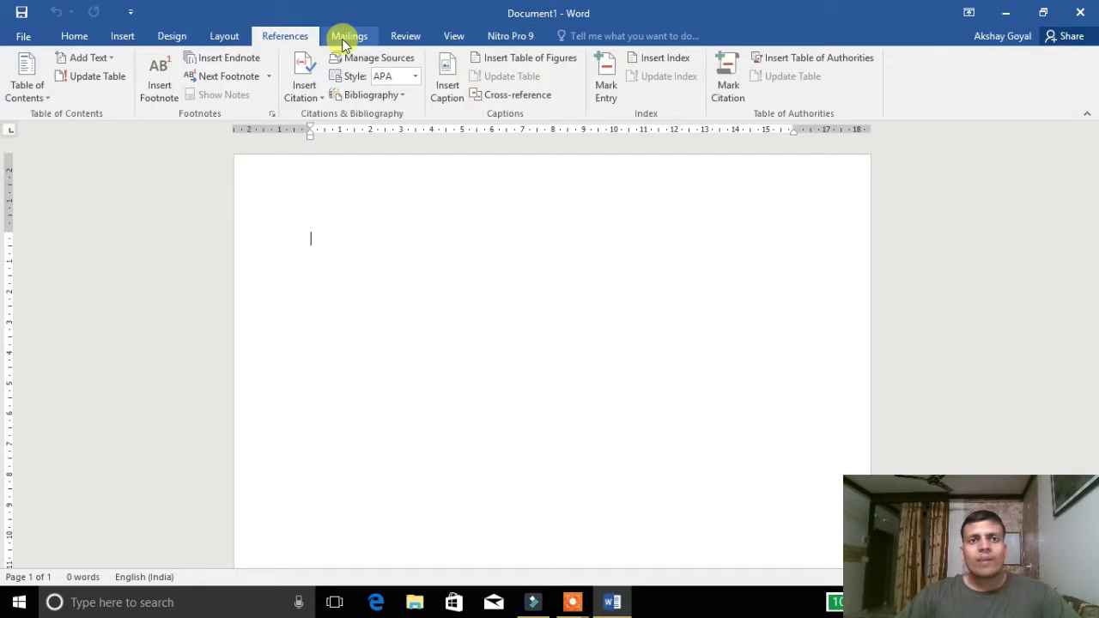
{"action": "left_click", "coordinate": [125, 35]}
{"action": "left_click_drag", "start_coordinate": [422, 12], "coordinate": [2, 245]}
Step: Launch PowerPoint 2016 from Start's P section, open a blank presentation, and snap it right
{"action": "left_click", "coordinate": [19, 601]}
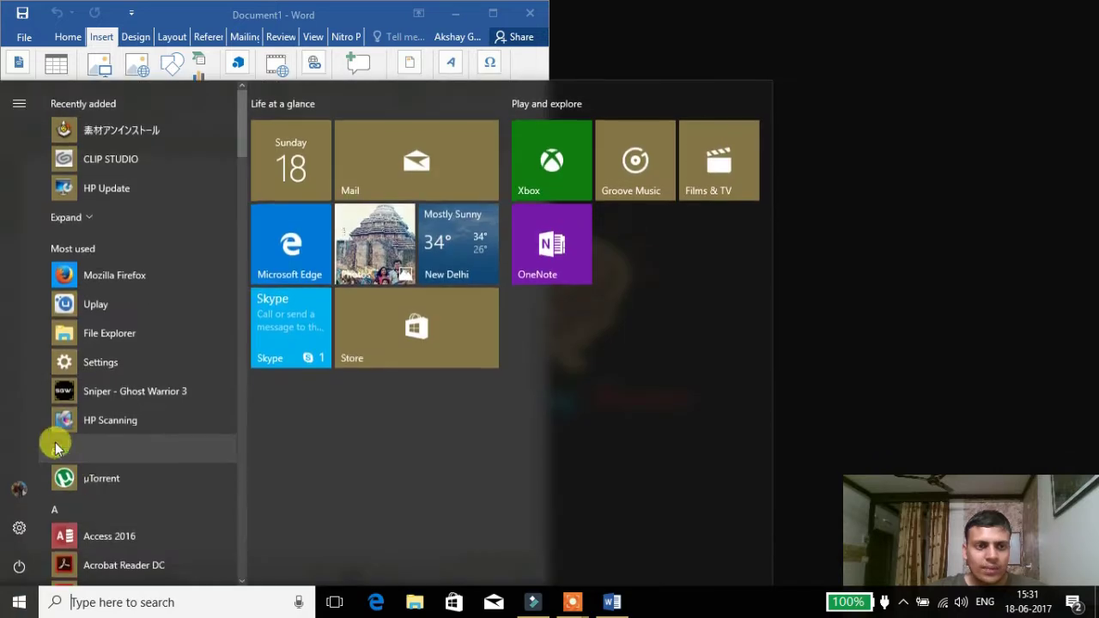
{"action": "left_click", "coordinate": [62, 440]}
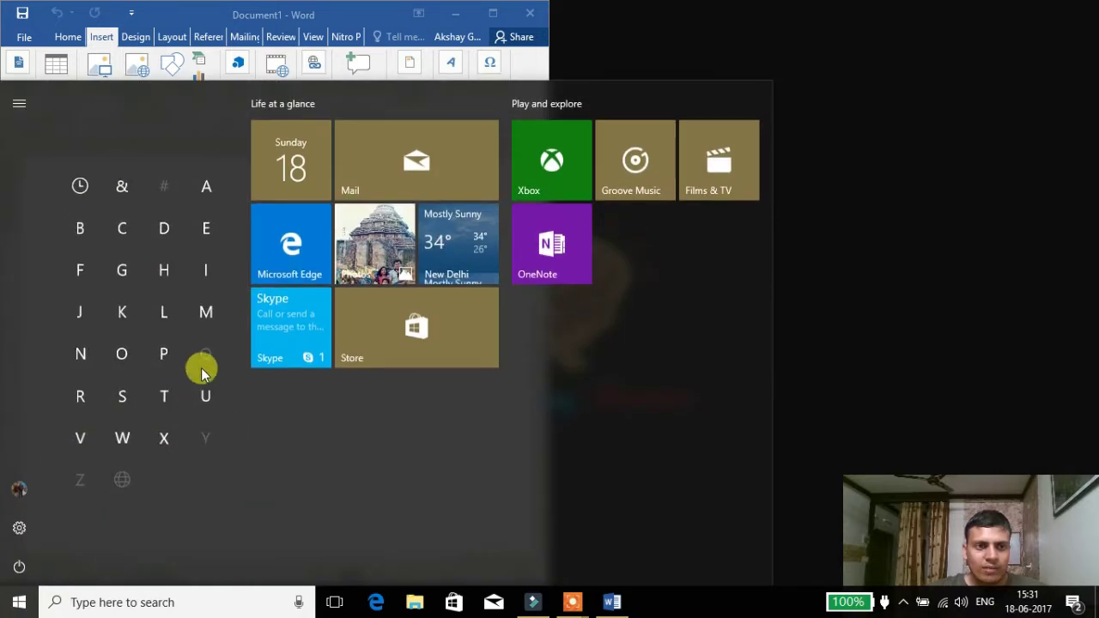
{"action": "left_click", "coordinate": [159, 353]}
{"action": "left_click", "coordinate": [143, 240]}
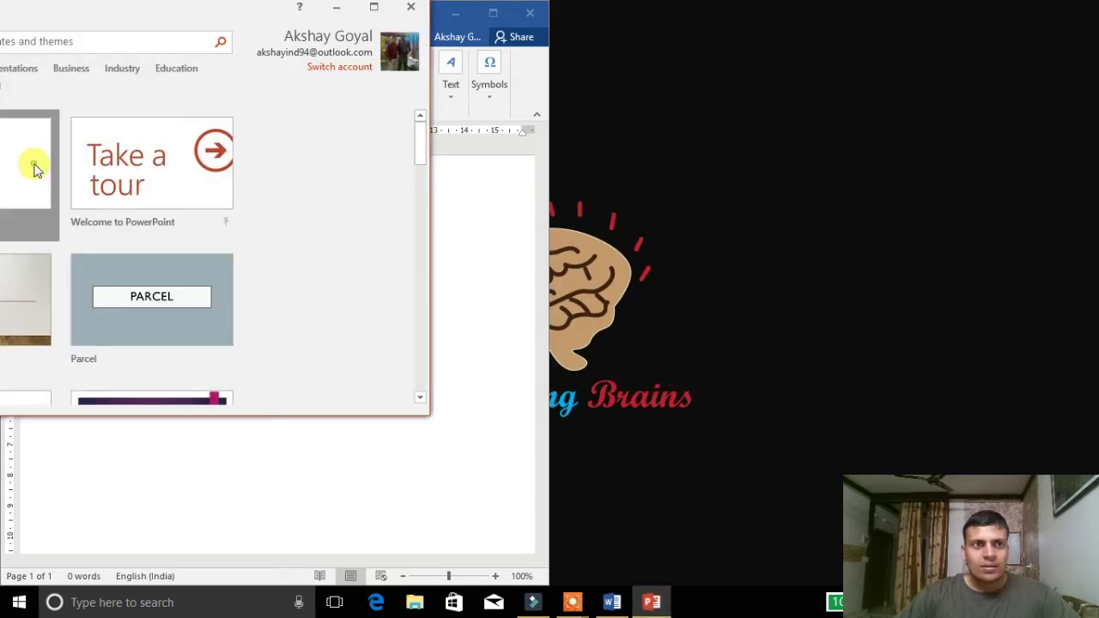
{"action": "left_click", "coordinate": [34, 169]}
{"action": "double_click", "coordinate": [348, 34]}
{"action": "left_click_drag", "start_coordinate": [287, 9], "coordinate": [1096, 365]}
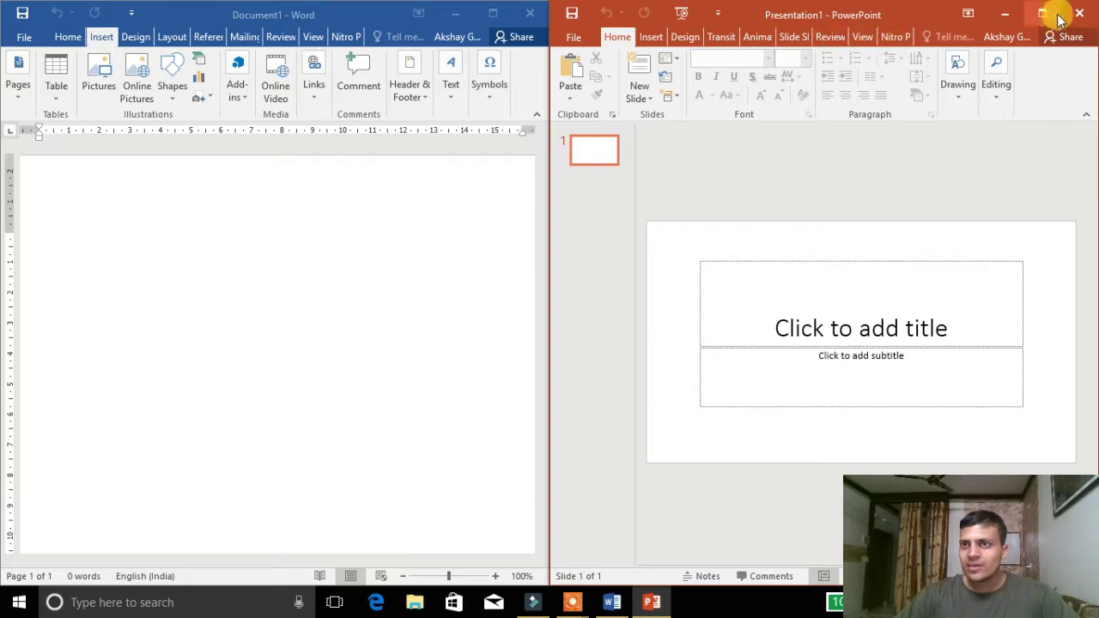
Step: Close Word, launch Excel 2016 from Start's E section with a blank workbook, and snap it left
{"action": "left_click", "coordinate": [533, 21]}
{"action": "left_click", "coordinate": [18, 601]}
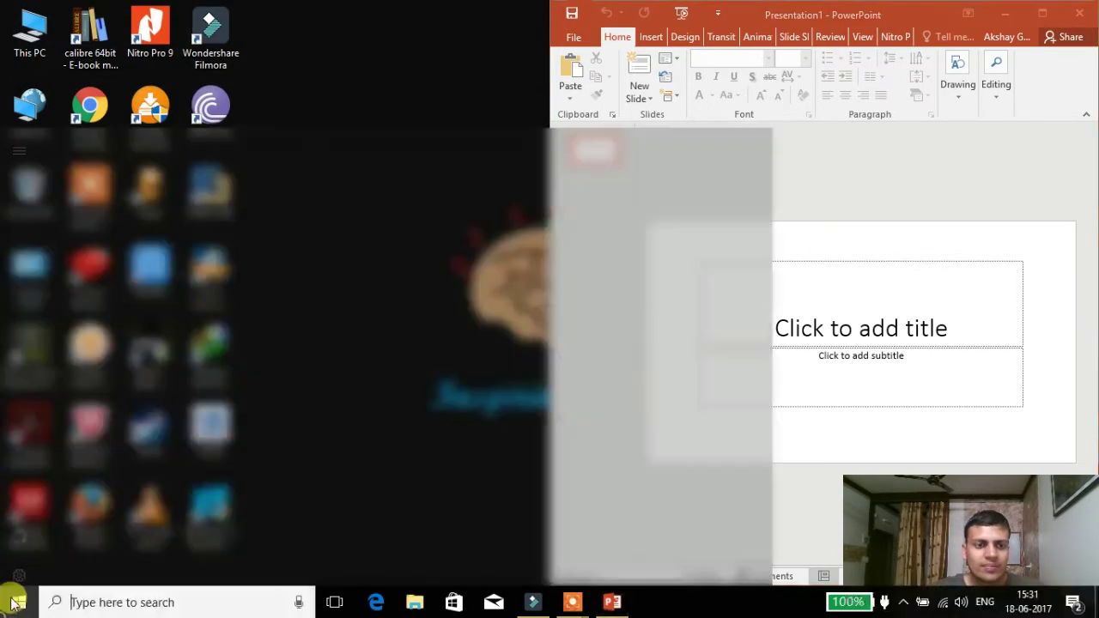
{"action": "left_click", "coordinate": [58, 513]}
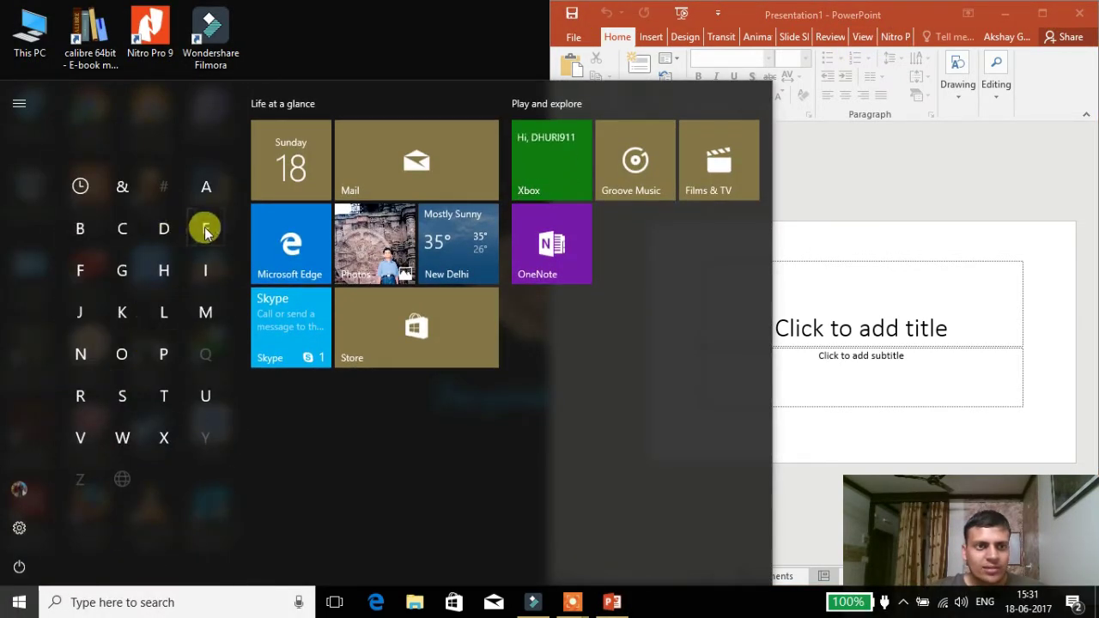
{"action": "left_click", "coordinate": [205, 226]}
{"action": "left_click", "coordinate": [137, 171]}
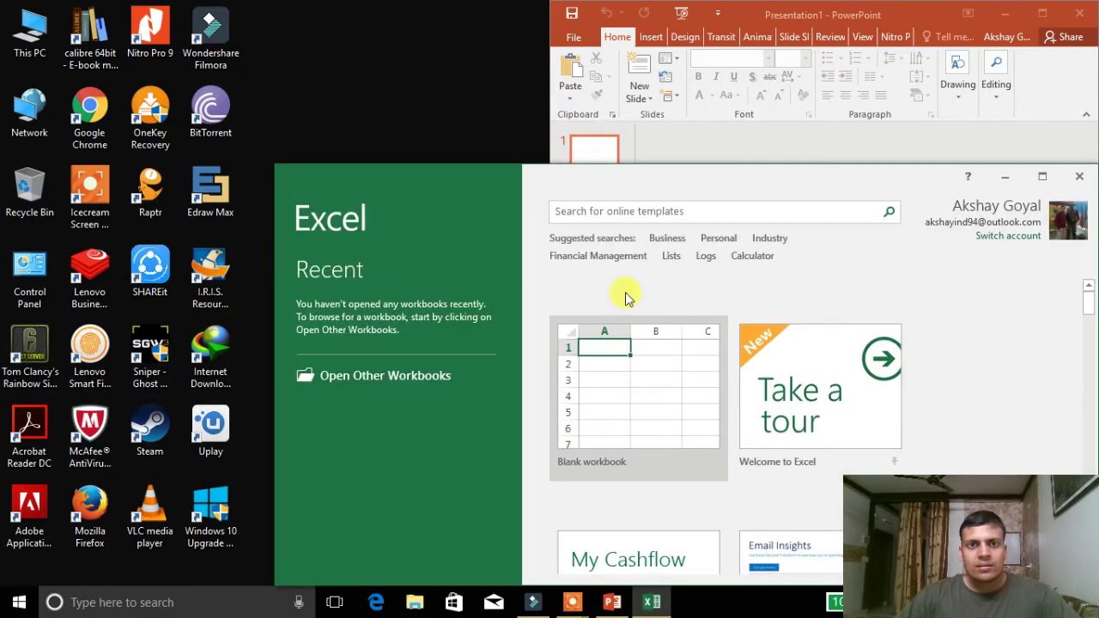
{"action": "left_click", "coordinate": [633, 351]}
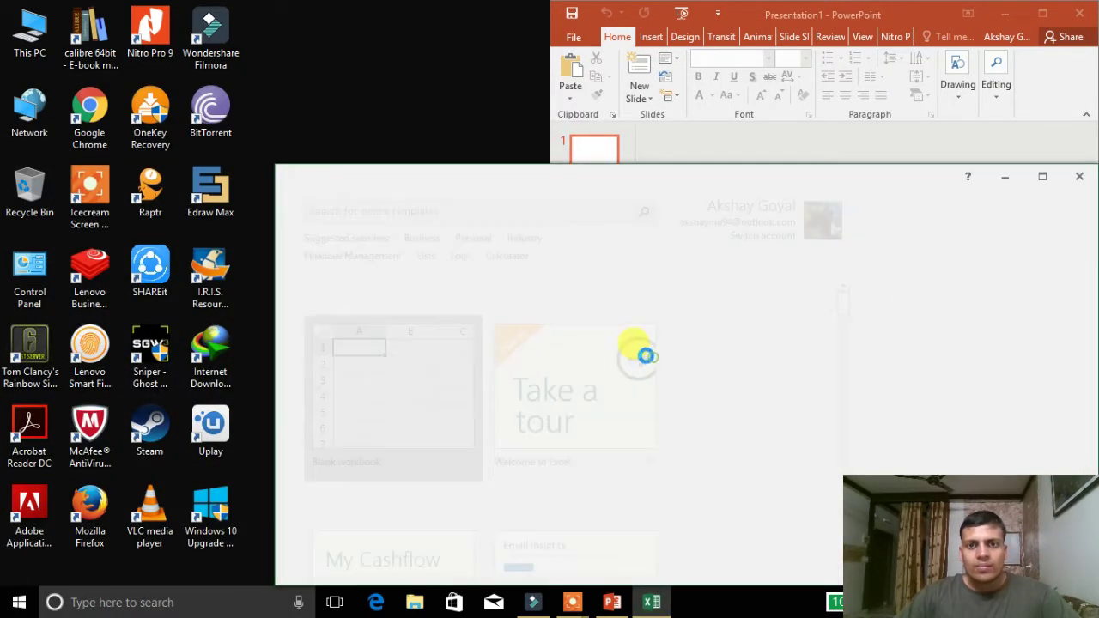
{"action": "left_click_drag", "start_coordinate": [816, 172], "coordinate": [8, 524]}
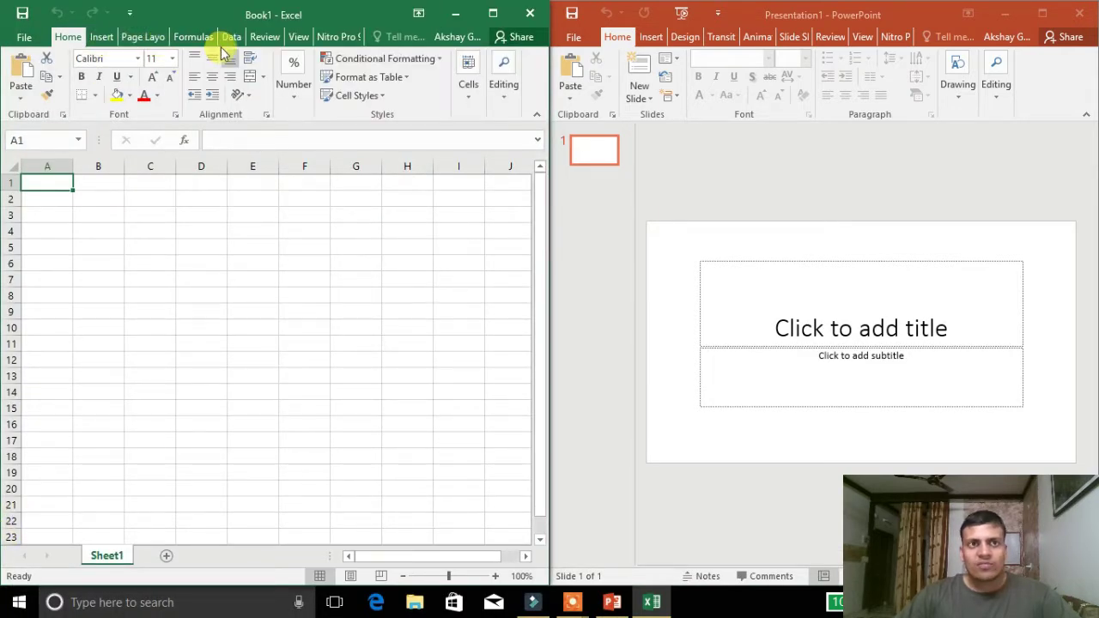
Step: Close Excel, restore PowerPoint, and create a new blank presentation with Ctrl+N
{"action": "left_click", "coordinate": [525, 10]}
{"action": "left_click", "coordinate": [1012, 24]}
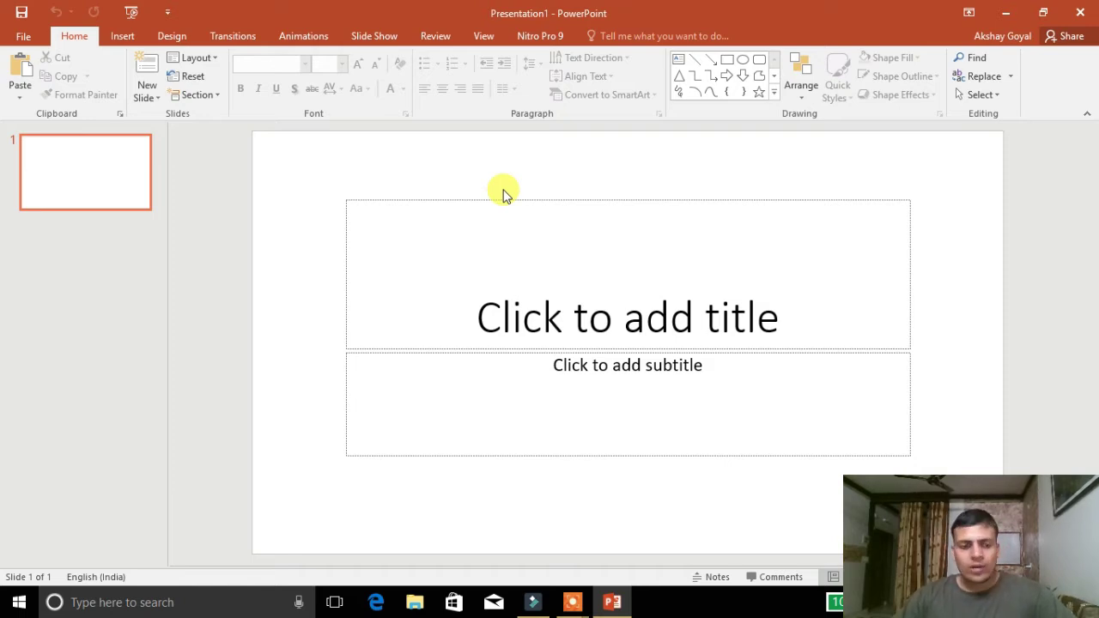
{"action": "key", "text": "ctrl+n"}
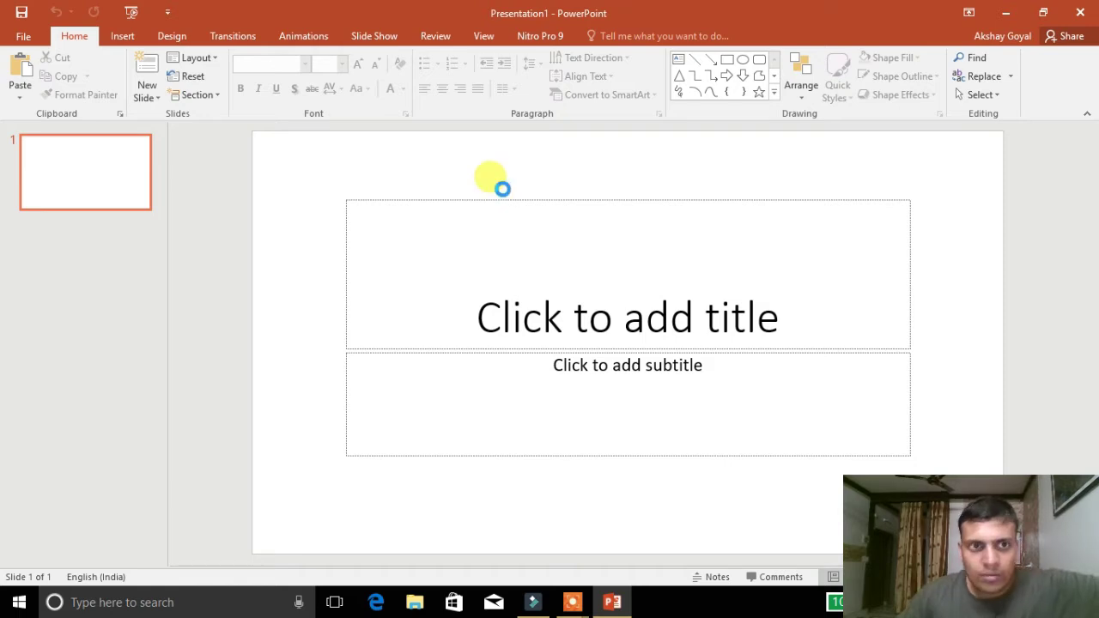
Step: Glance at the Open page, return to the slide, and bring up Save As with Ctrl+S
{"action": "key", "text": "ctrl+o"}
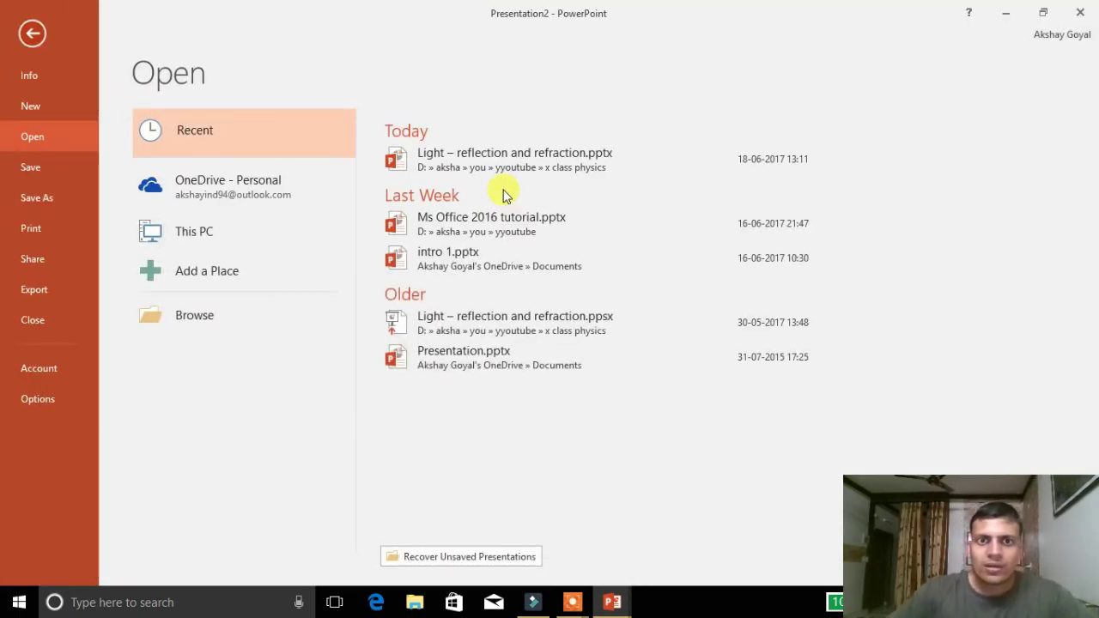
{"action": "left_click", "coordinate": [25, 47]}
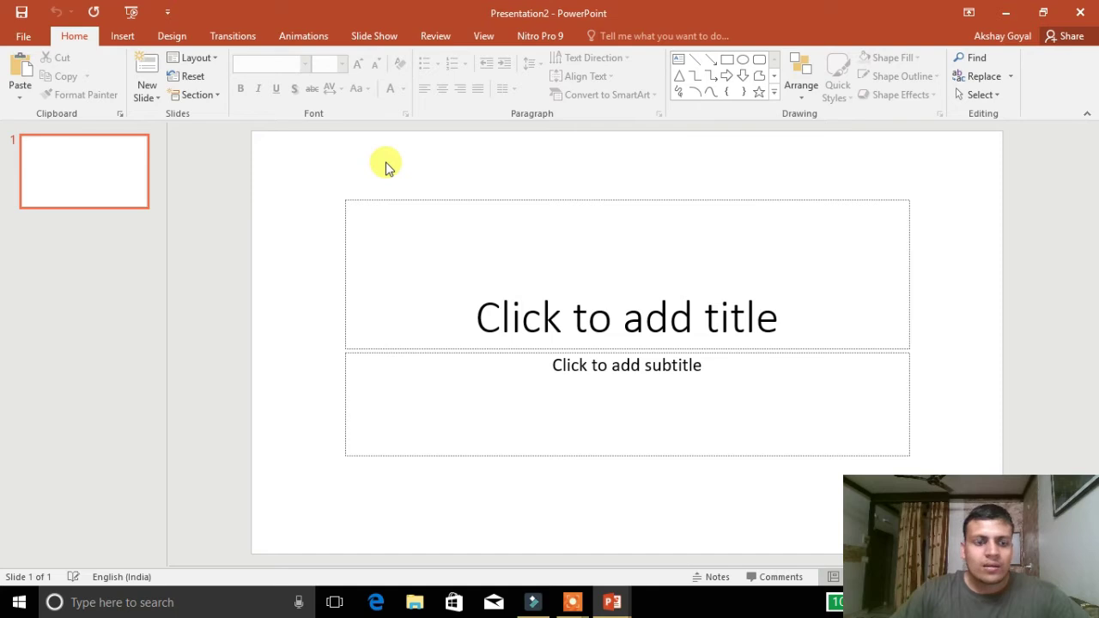
{"action": "key", "text": "ctrl+s"}
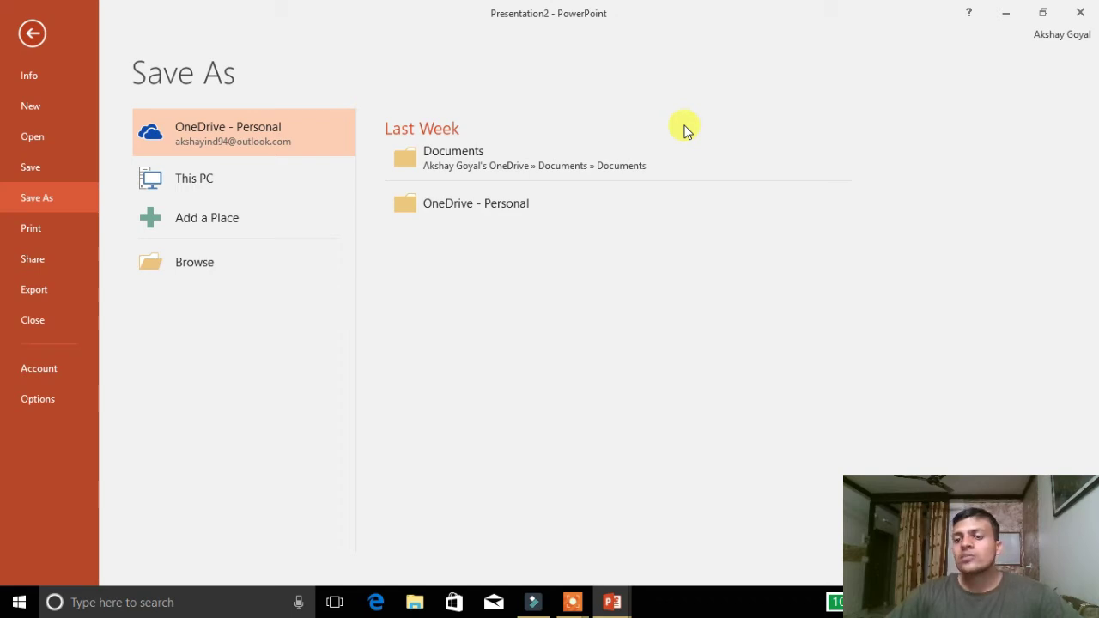
Step: Close the PowerPoint window, leaving only the Windows desktop with no Office programs open
{"action": "left_click", "coordinate": [1093, 6]}
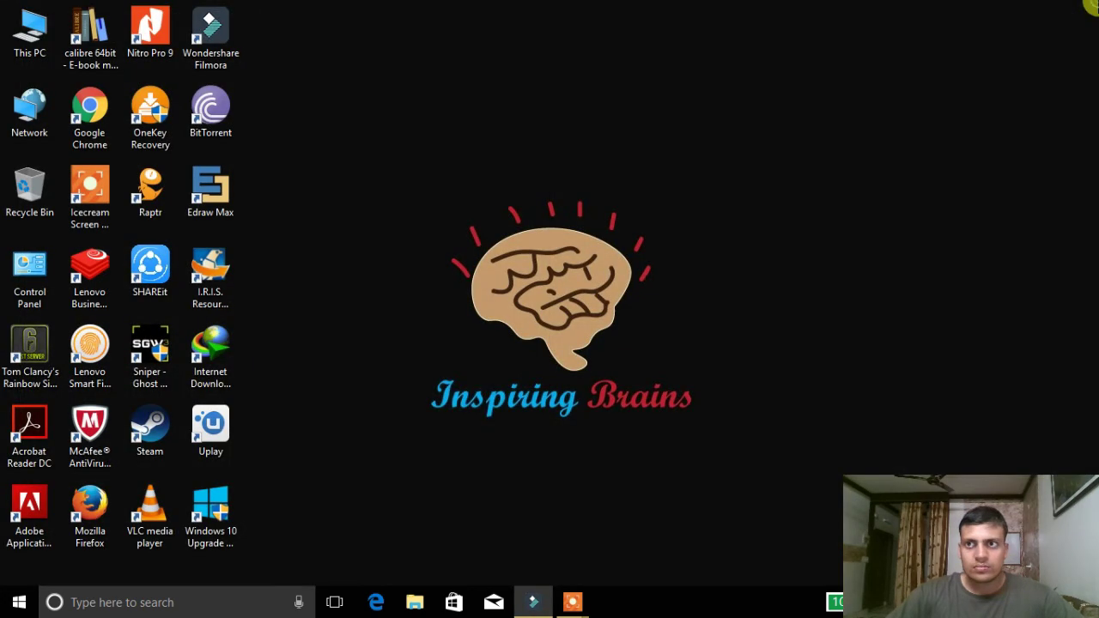